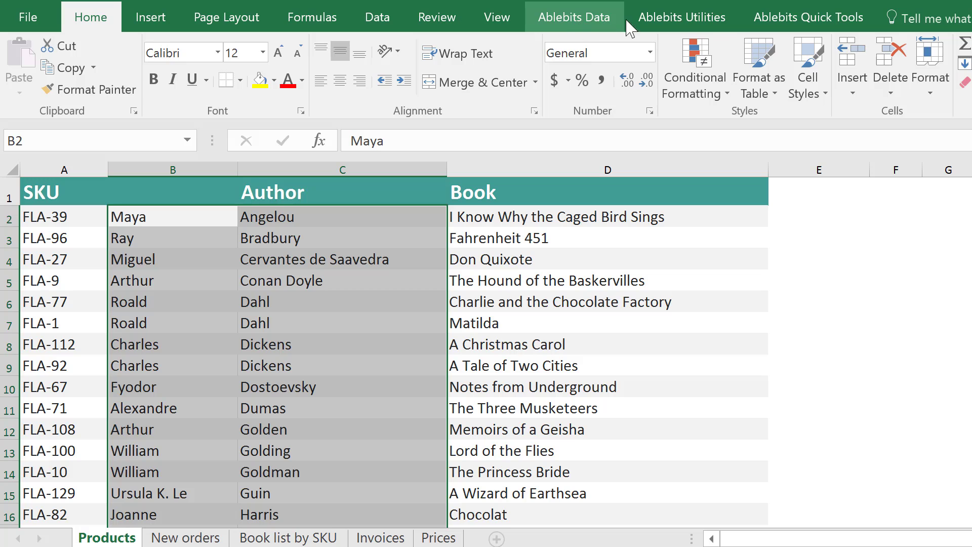
# Browse the Ablebits Utilities and Quick Tools, then bring up the Ablebits Data tools
pyautogui.click(668, 27)
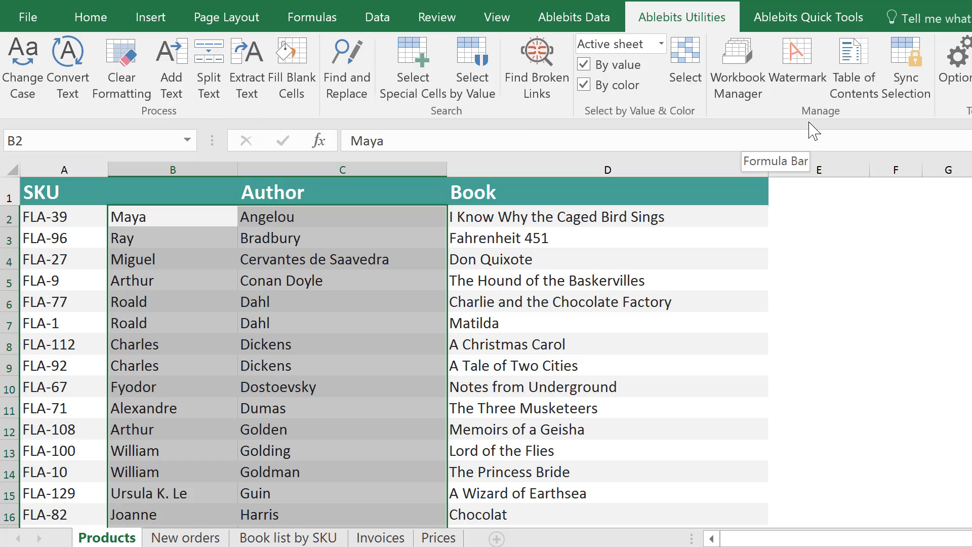
pyautogui.click(807, 17)
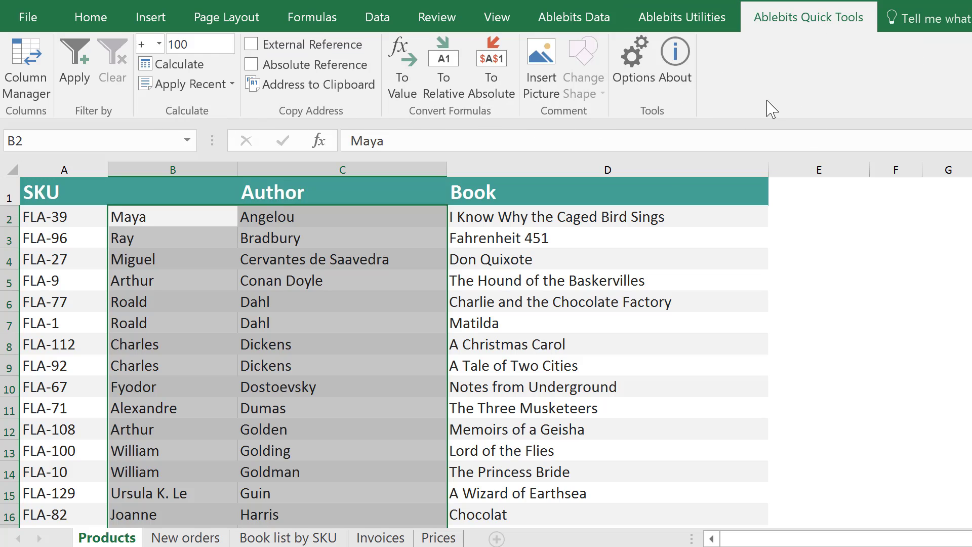
pyautogui.click(574, 17)
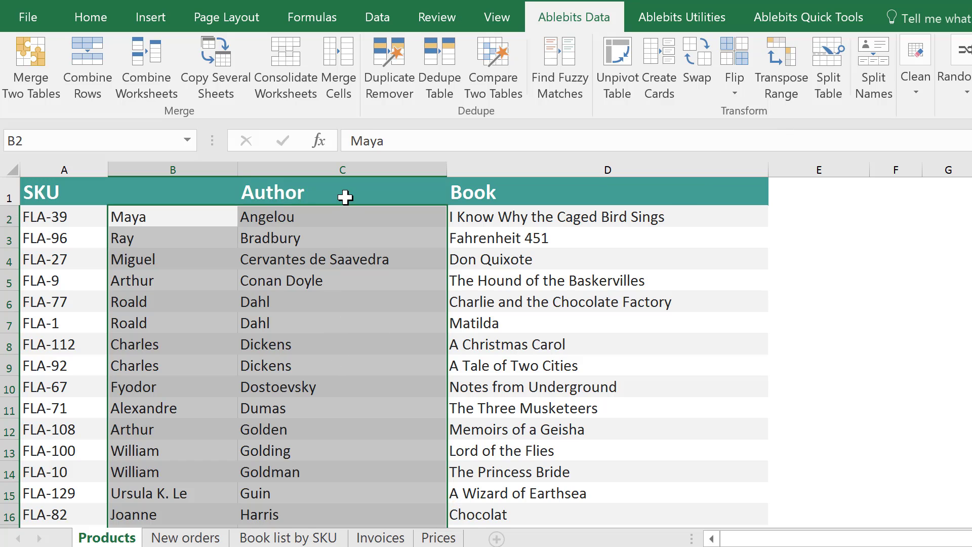
# Merge author first and last names in B2:C66 into one column, then go to New orders
pyautogui.click(339, 67)
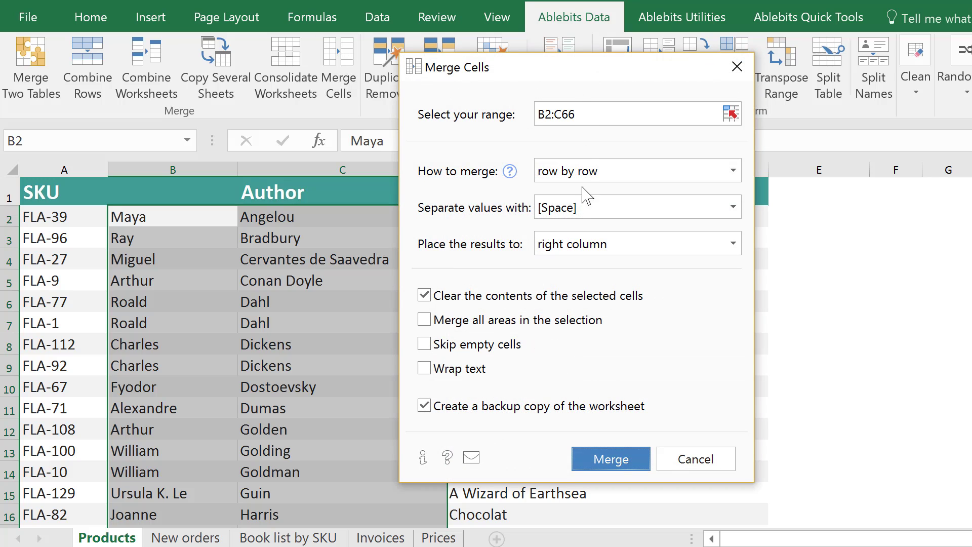
pyautogui.click(611, 459)
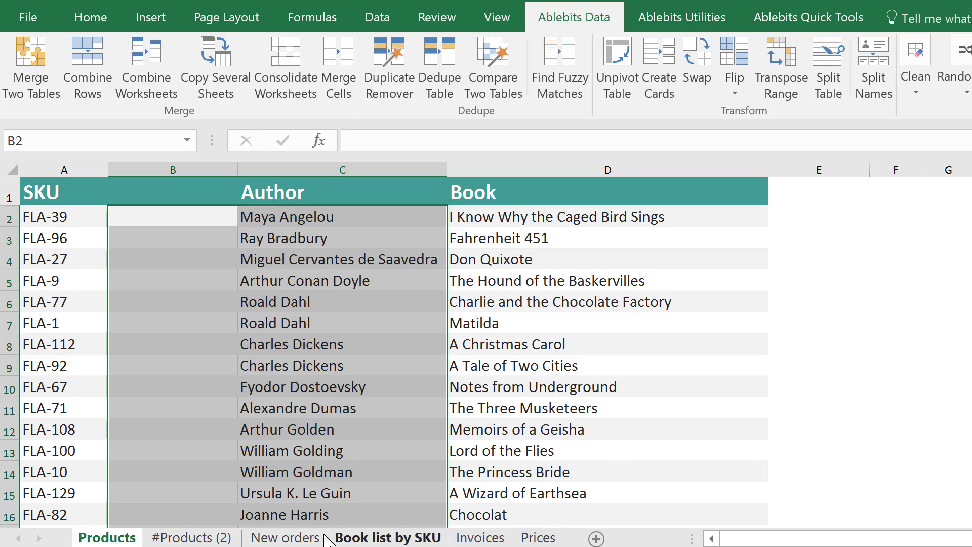
pyautogui.click(251, 540)
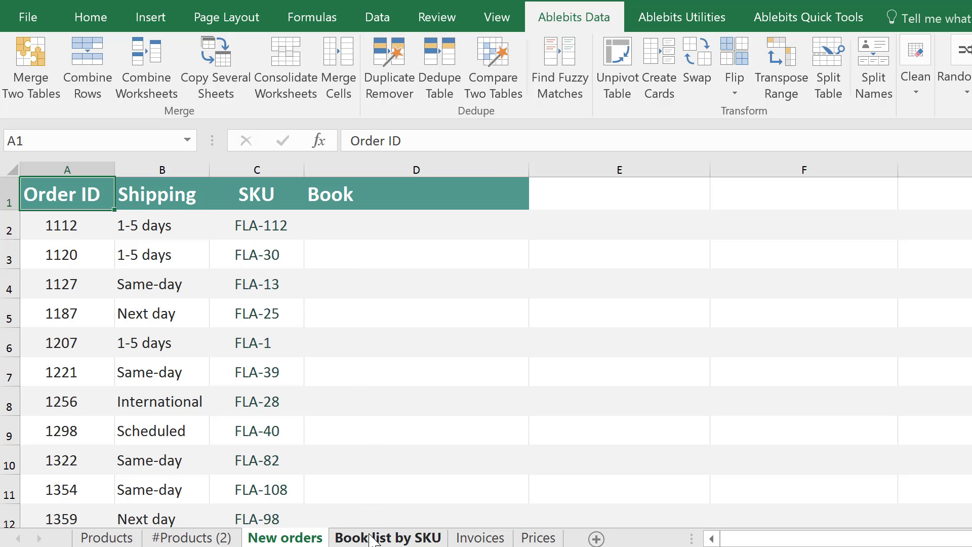
# Check Book list by SKU, then set New orders as main table and Book list by SKU as lookup
pyautogui.click(387, 537)
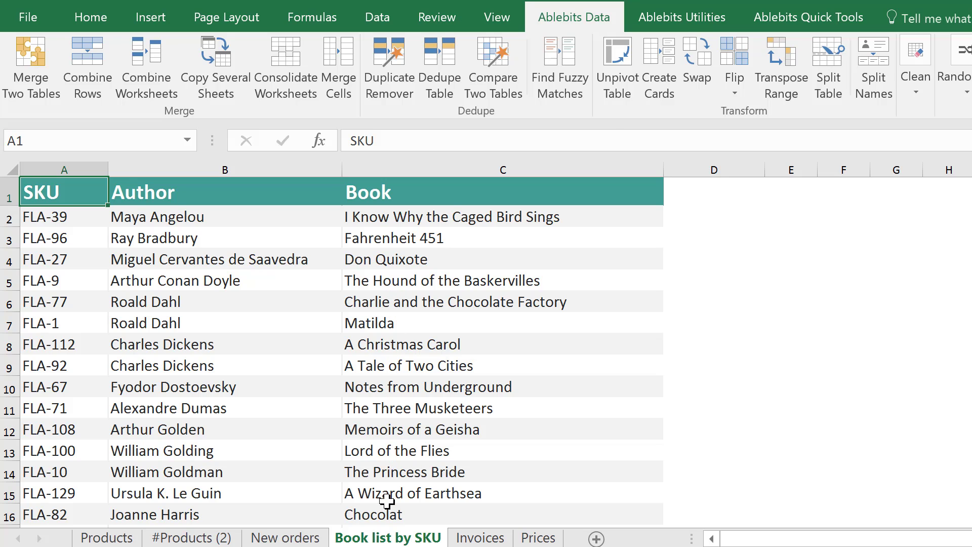
pyautogui.click(285, 537)
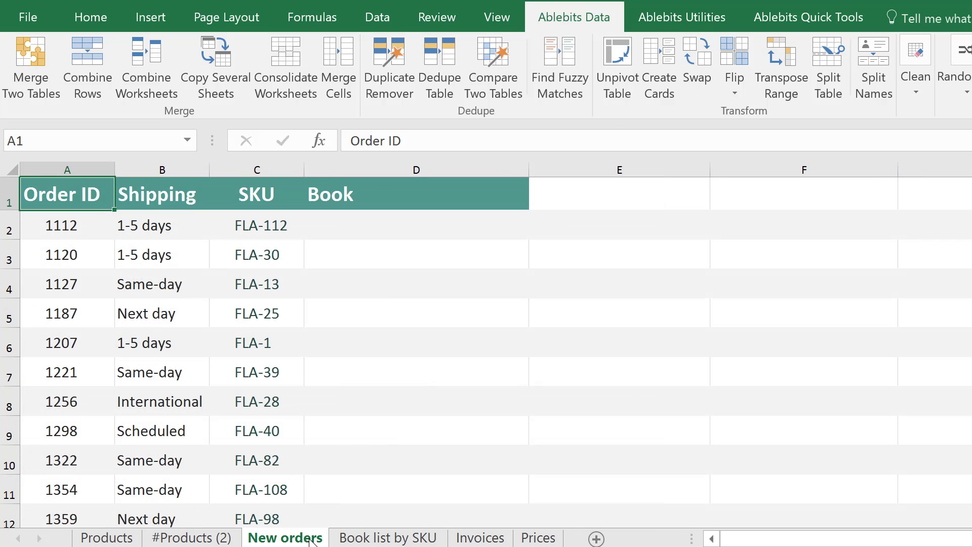
pyautogui.click(34, 68)
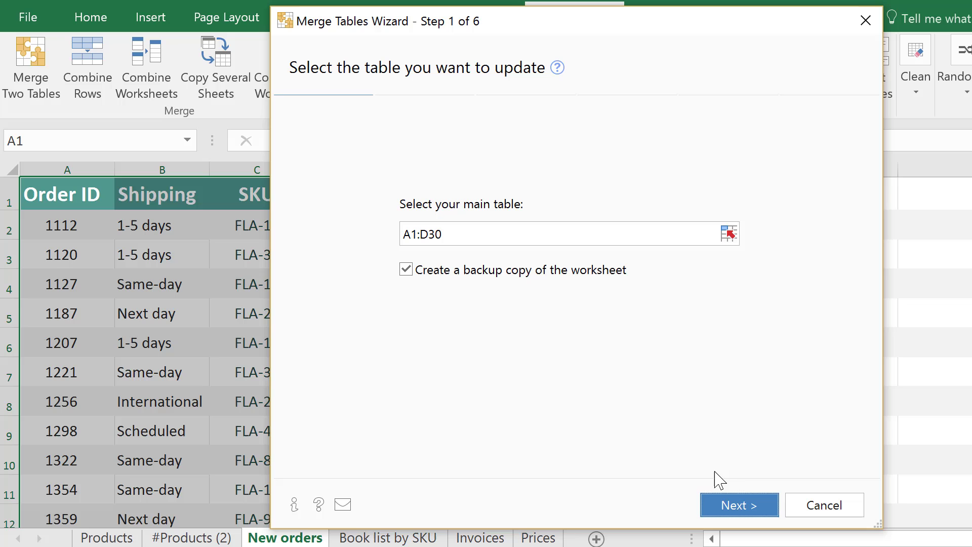
pyautogui.click(738, 505)
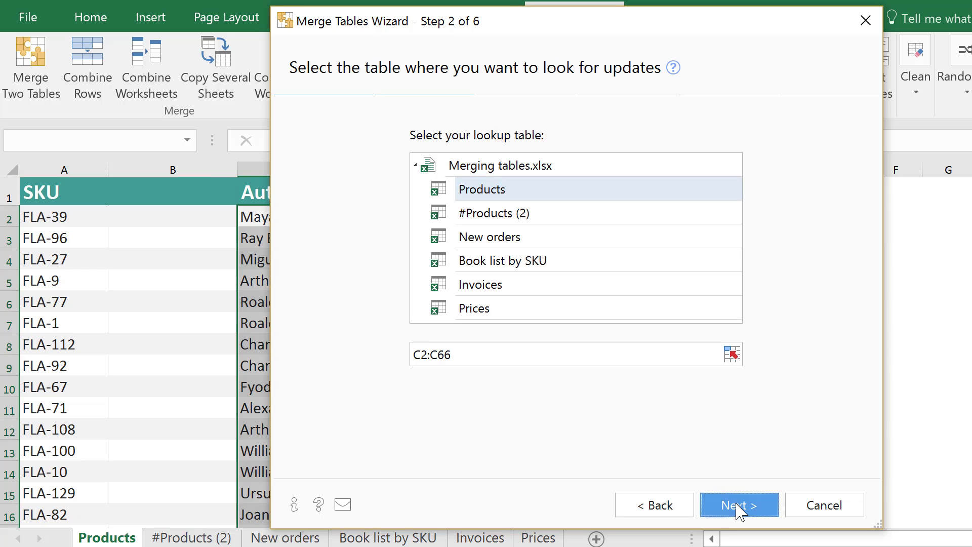
pyautogui.click(523, 262)
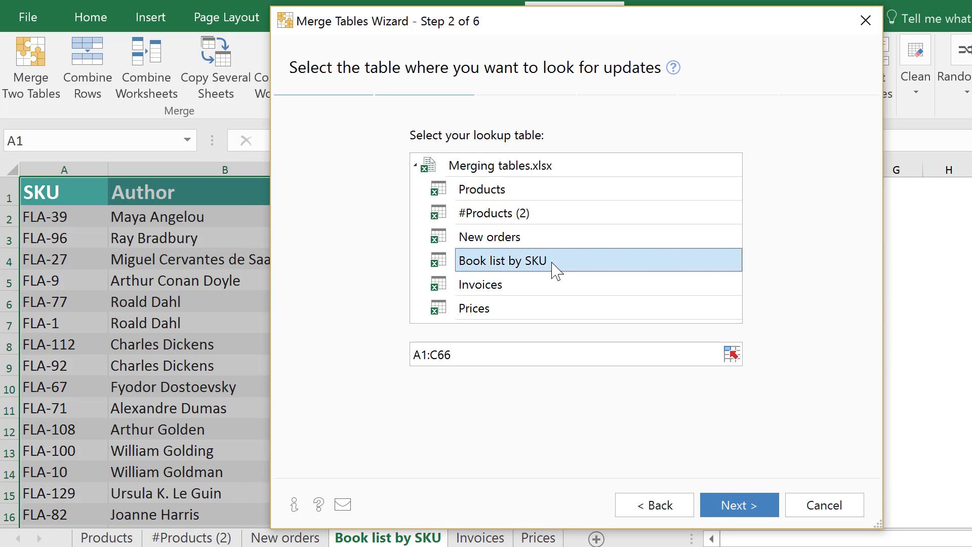
pyautogui.click(752, 508)
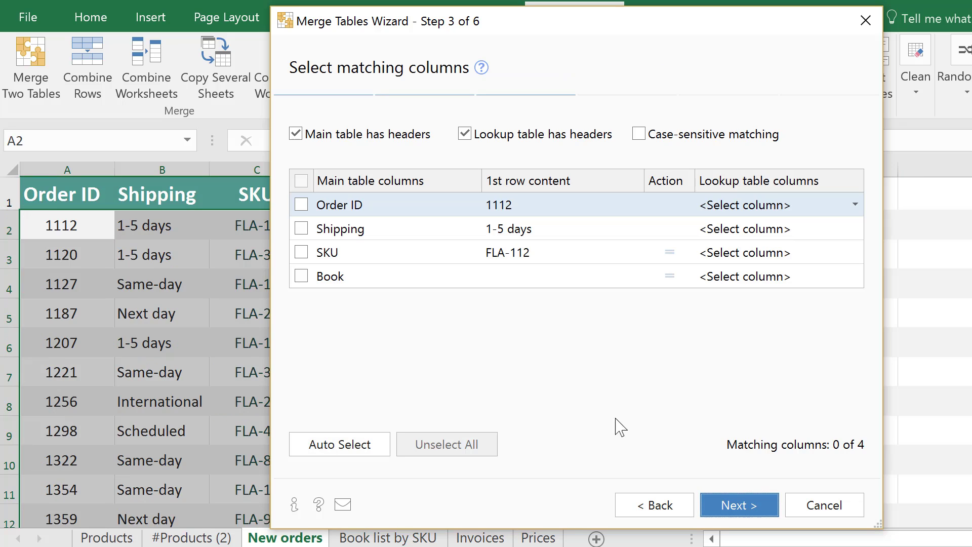
# Match on SKU, update Book, add Author, and merge into all 29 orders
pyautogui.click(310, 255)
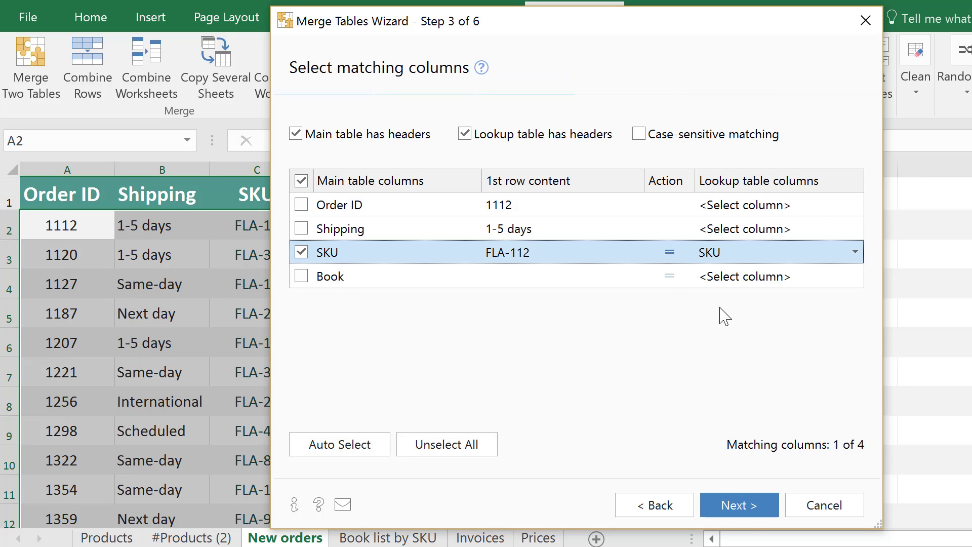
pyautogui.click(748, 507)
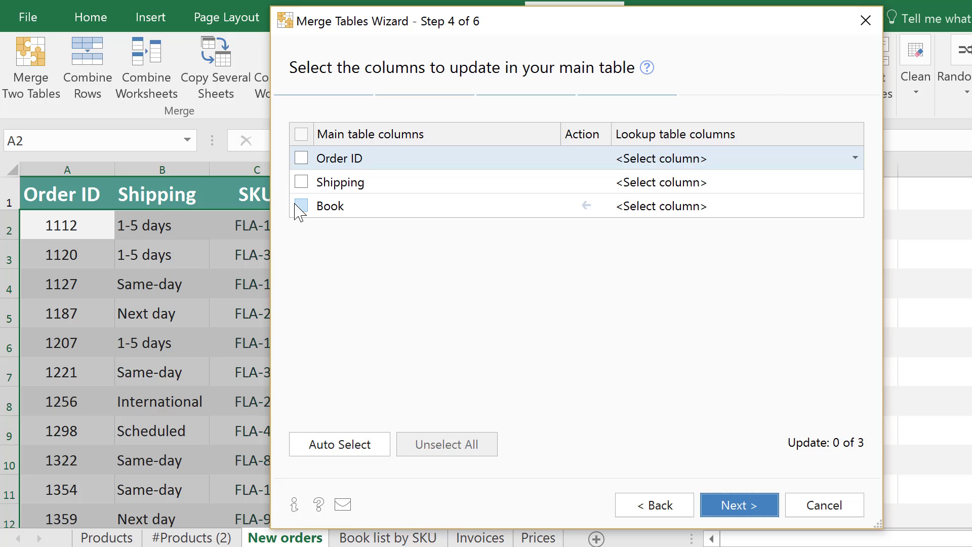
pyautogui.click(301, 206)
pyautogui.click(739, 505)
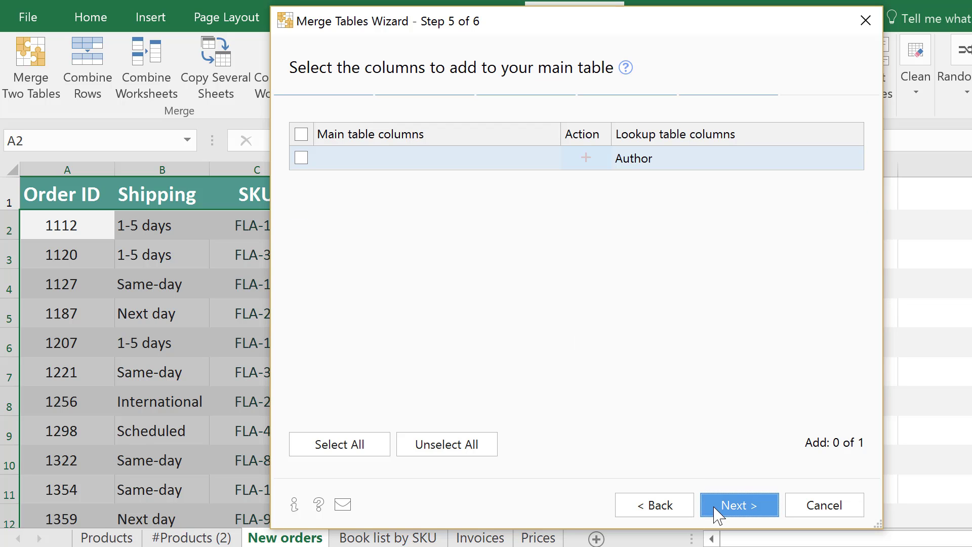
pyautogui.click(301, 159)
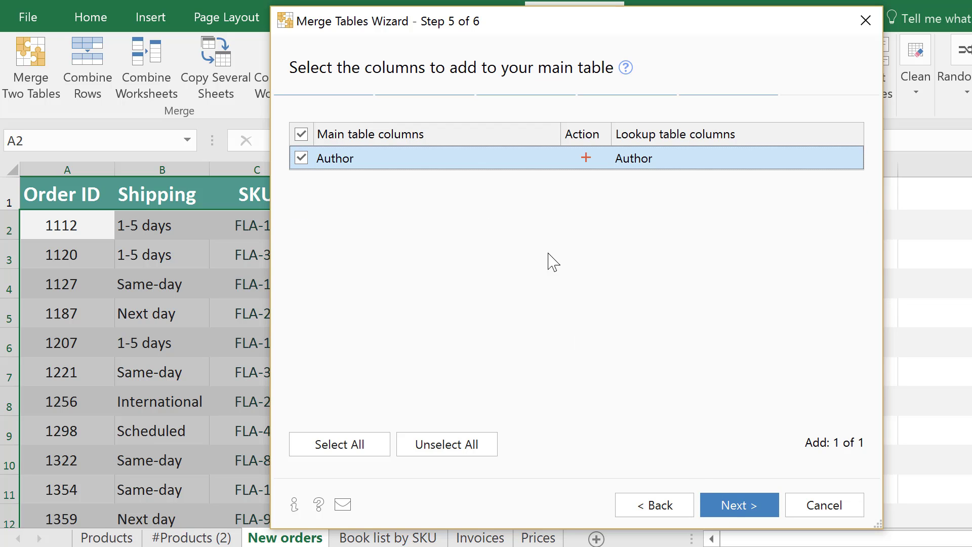
pyautogui.click(733, 506)
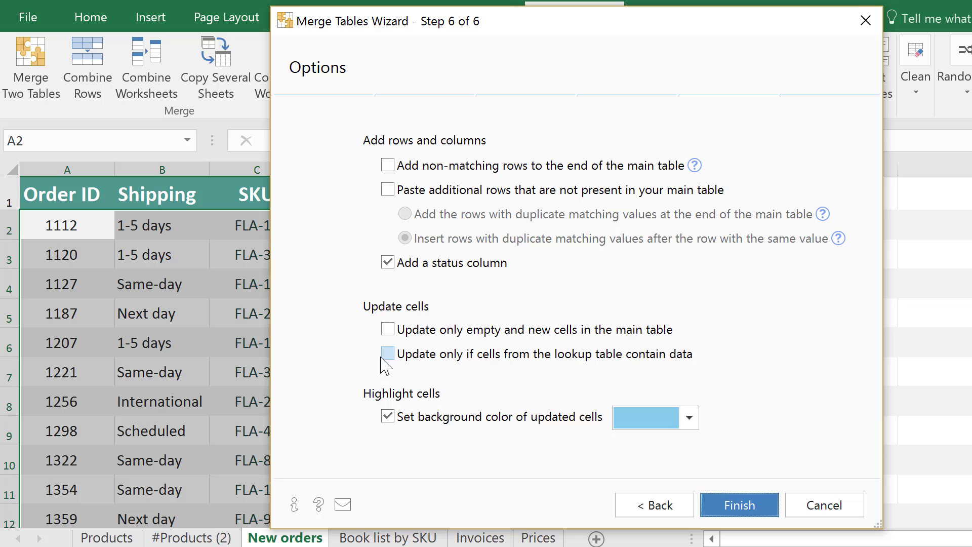
pyautogui.click(746, 511)
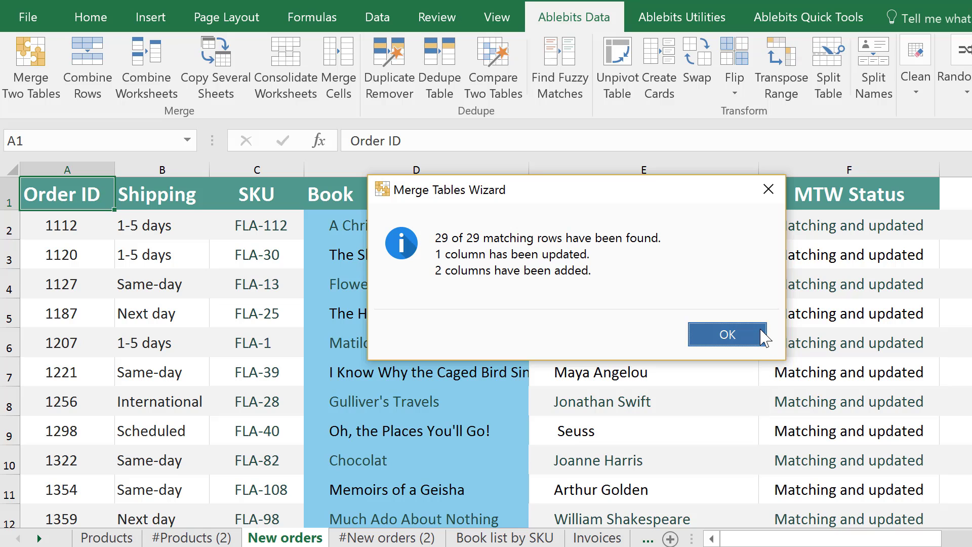
pyautogui.click(728, 334)
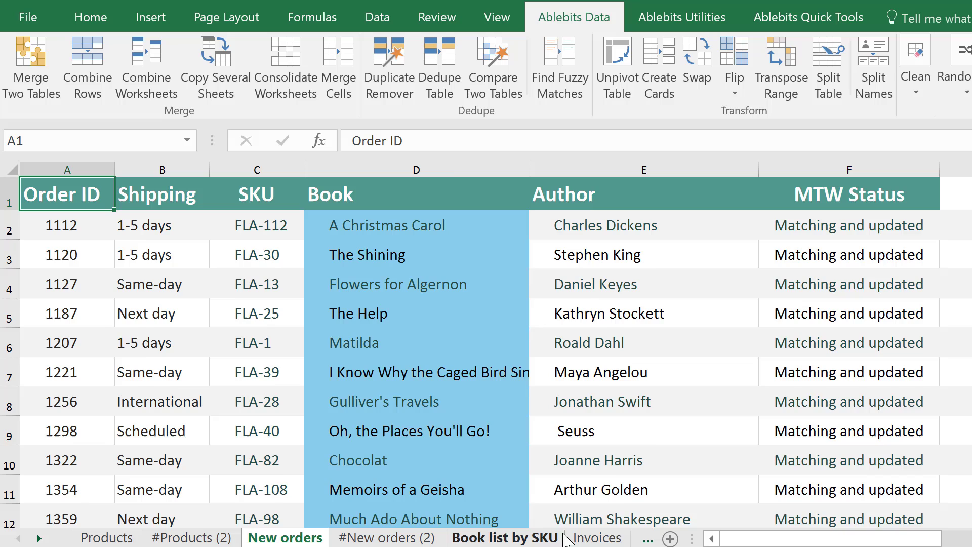
# On Invoices, start a table comparison with New orders as the second table
pyautogui.click(598, 538)
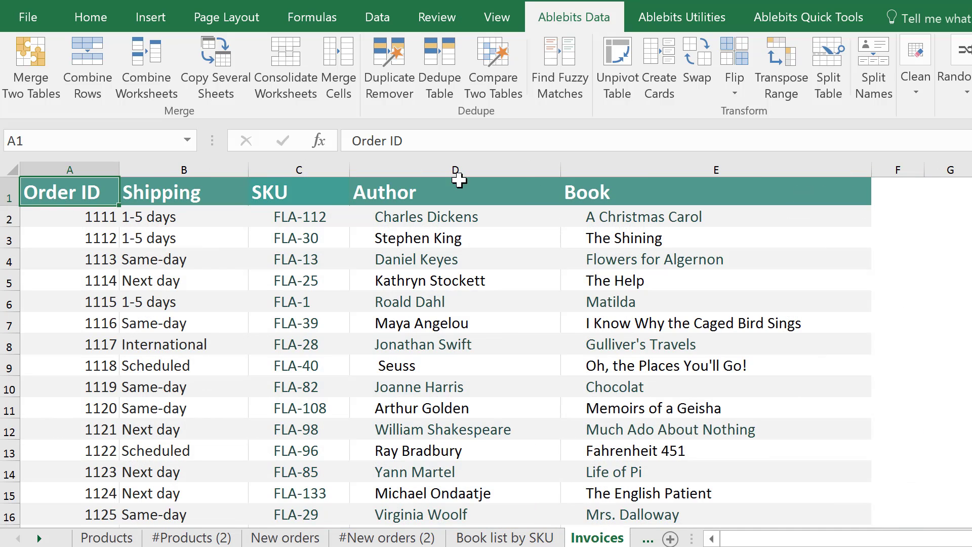
pyautogui.click(492, 68)
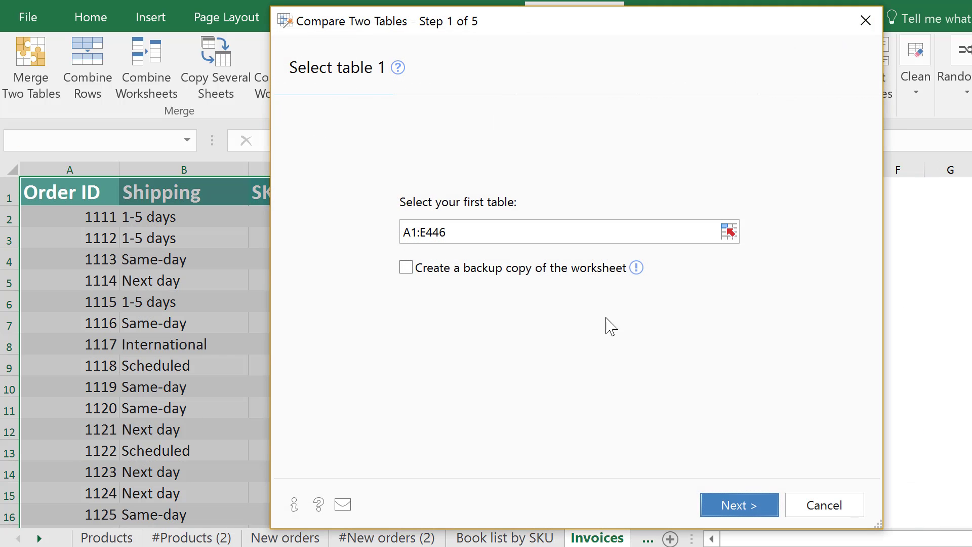
pyautogui.click(718, 505)
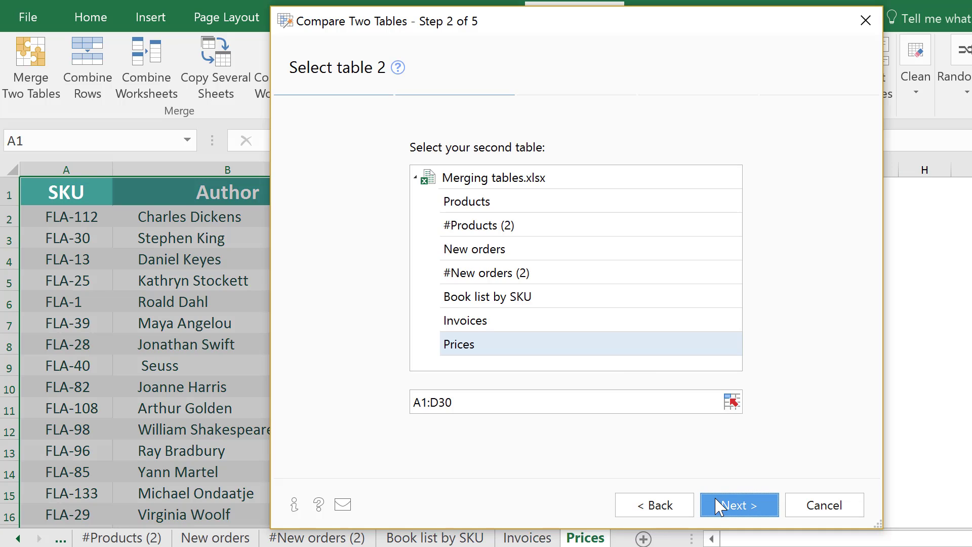
pyautogui.click(513, 249)
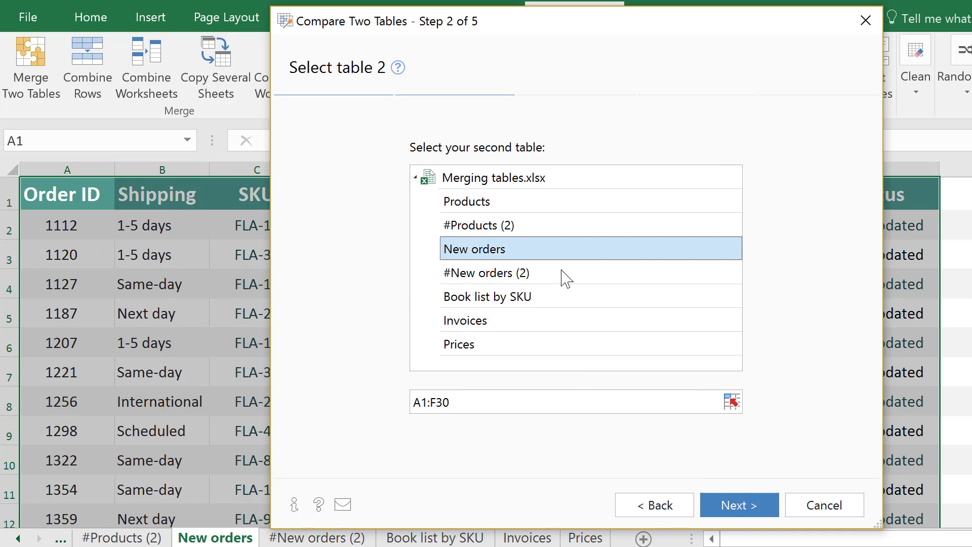
pyautogui.click(735, 506)
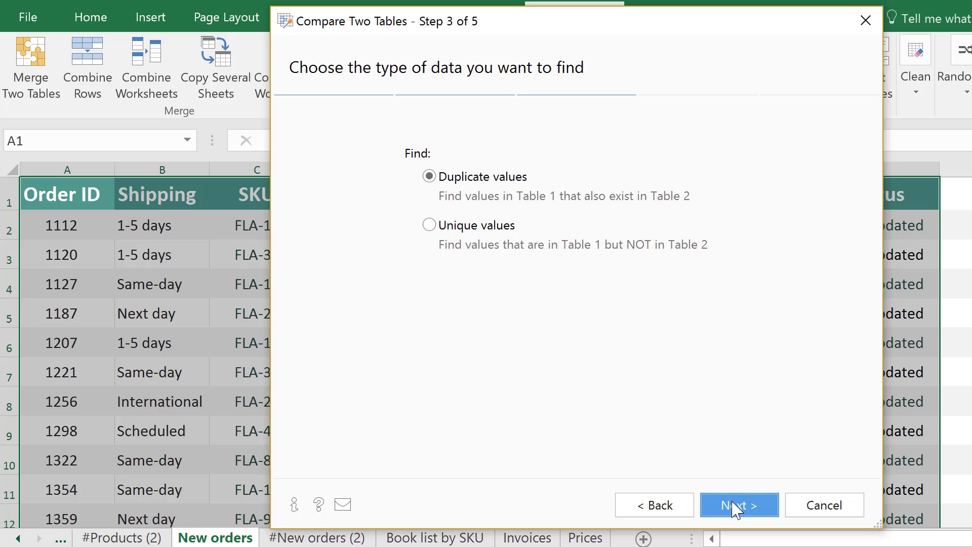
# Find duplicate Order IDs and color the 28 matching invoice rows, such as 1112 and 1120
pyautogui.click(737, 506)
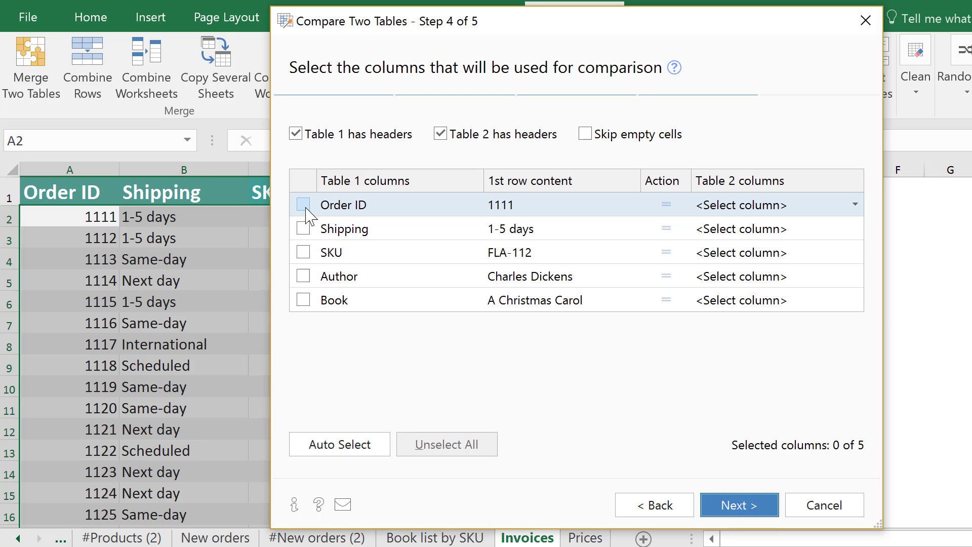
pyautogui.click(303, 206)
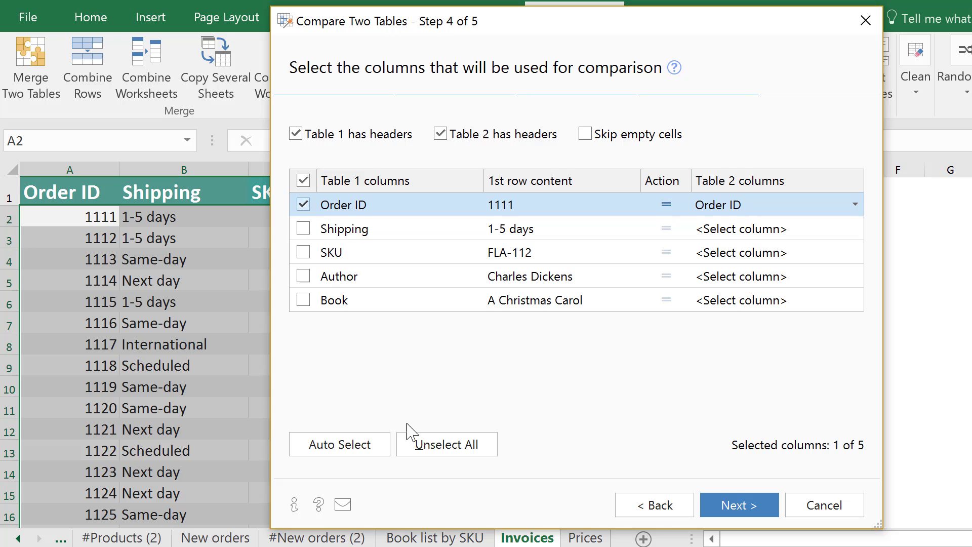
pyautogui.click(737, 506)
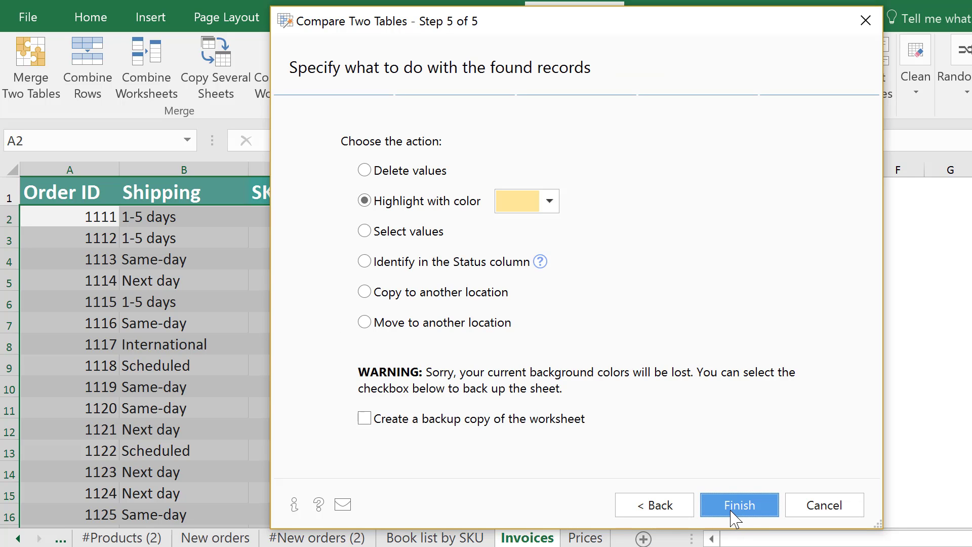
pyautogui.click(735, 507)
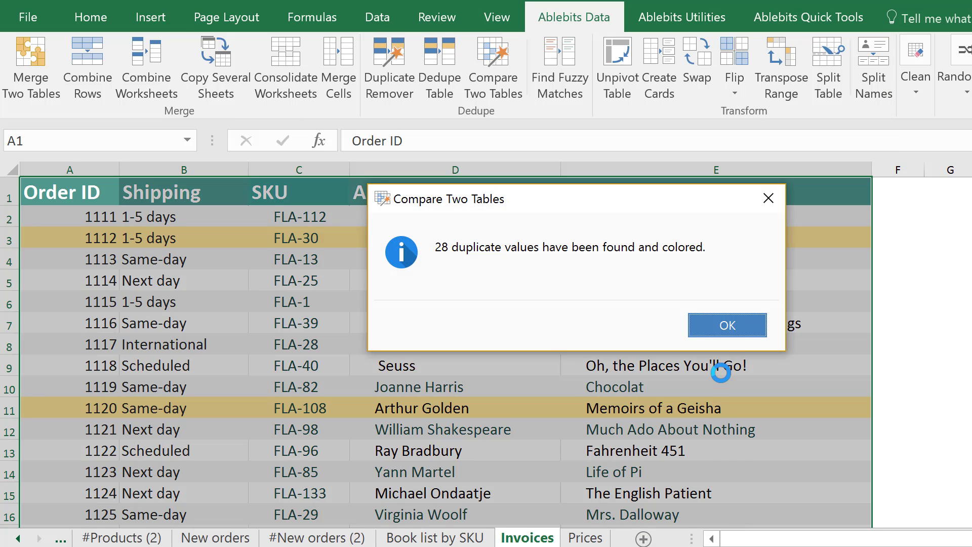
pyautogui.click(727, 325)
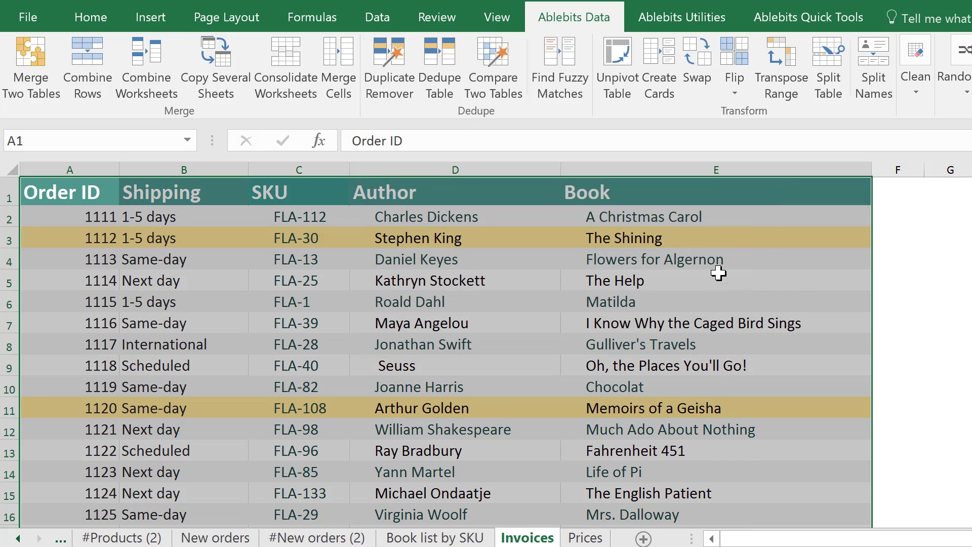
pyautogui.click(735, 23)
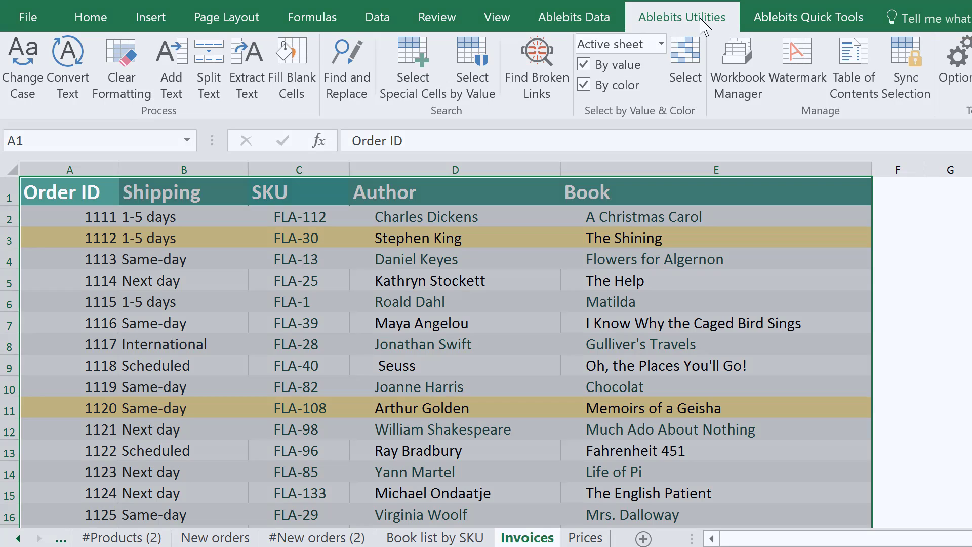